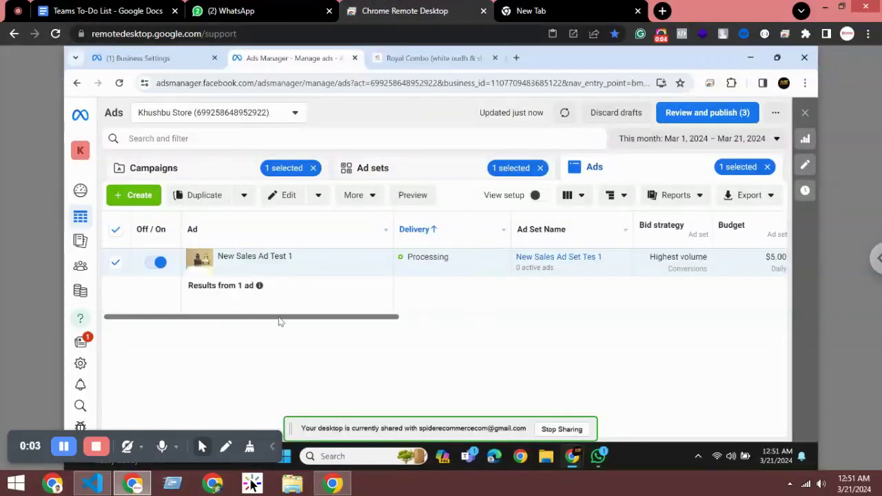
{"action": "scroll", "coordinate": [290, 321], "scroll_direction": "right", "scroll_amount": 5}
{"action": "scroll", "coordinate": [195, 321], "scroll_direction": "left", "scroll_amount": 5}
{"action": "scroll", "coordinate": [383, 393], "scroll_direction": "right", "scroll_amount": 5}
{"action": "scroll", "coordinate": [383, 393], "scroll_direction": "left", "scroll_amount": 1}
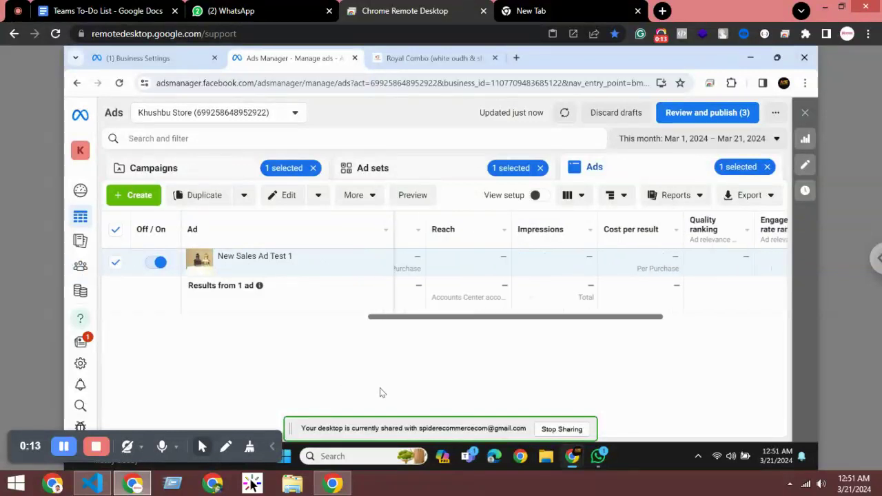
{"action": "scroll", "coordinate": [395, 309], "scroll_direction": "right", "scroll_amount": 1}
{"action": "scroll", "coordinate": [394, 308], "scroll_direction": "right", "scroll_amount": 2}
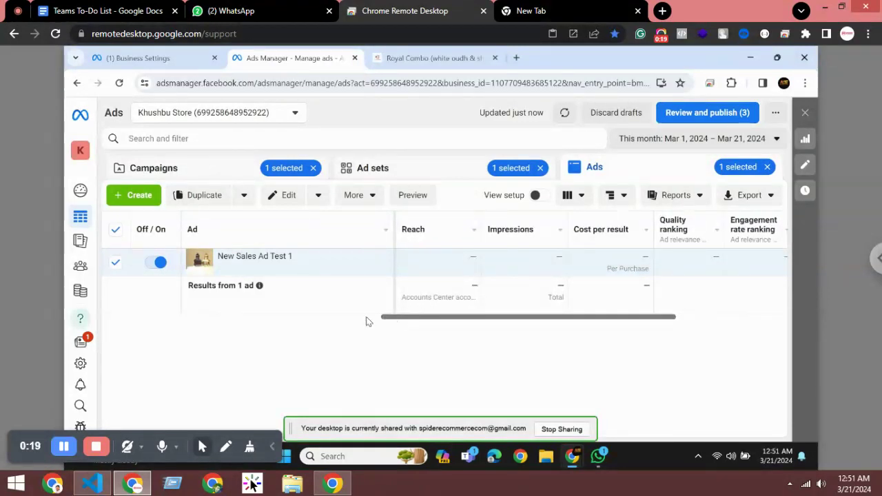
{"action": "left_click_drag", "start_coordinate": [395, 317], "coordinate": [40, 311]}
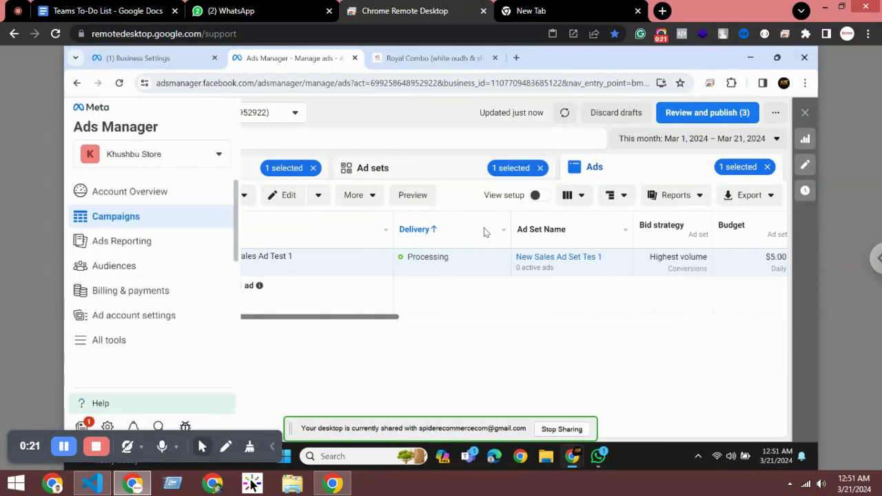
{"action": "mouse_move", "coordinate": [427, 257]}
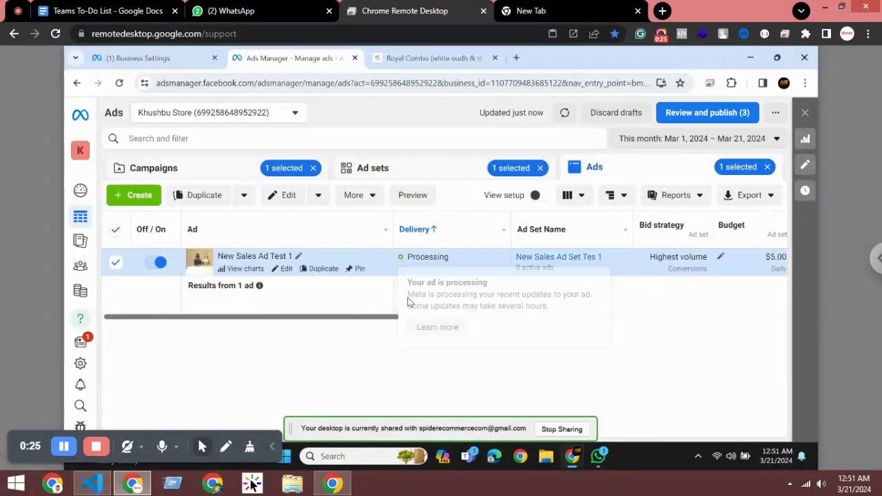
{"action": "mouse_move", "coordinate": [364, 321]}
{"action": "left_mouse_down"}
{"action": "mouse_move", "coordinate": [778, 319]}
{"action": "mouse_move", "coordinate": [551, 319]}
{"action": "left_mouse_up"}
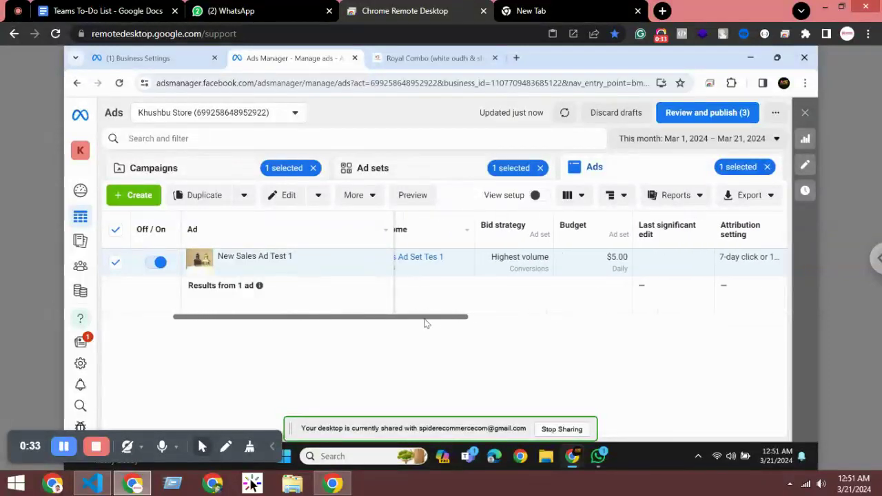
{"action": "mouse_move", "coordinate": [551, 319]}
{"action": "left_mouse_down"}
{"action": "mouse_move", "coordinate": [458, 325]}
{"action": "mouse_move", "coordinate": [538, 323]}
{"action": "left_mouse_up"}
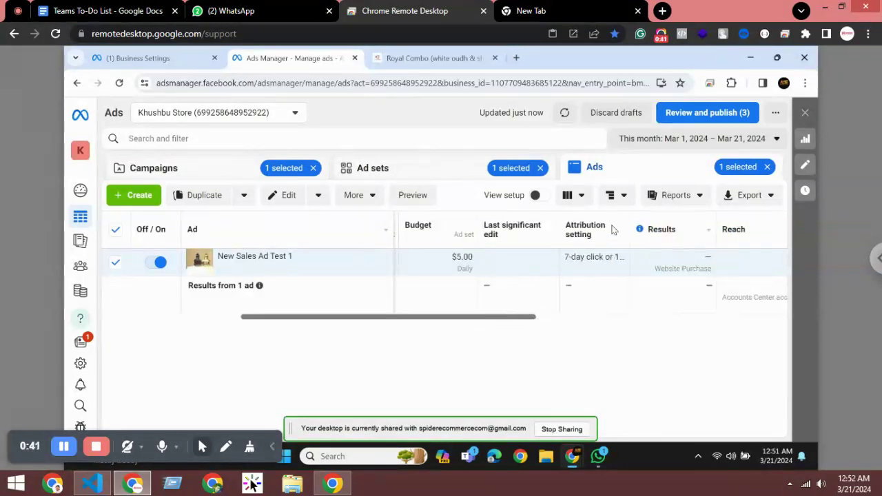
Select a word in the attribution value, then clear the selection to reveal the Processing explanation
{"action": "double_click", "coordinate": [581, 256]}
{"action": "mouse_move", "coordinate": [491, 322]}
{"action": "left_mouse_down"}
{"action": "mouse_move", "coordinate": [592, 317]}
{"action": "mouse_move", "coordinate": [539, 317]}
{"action": "left_mouse_up"}
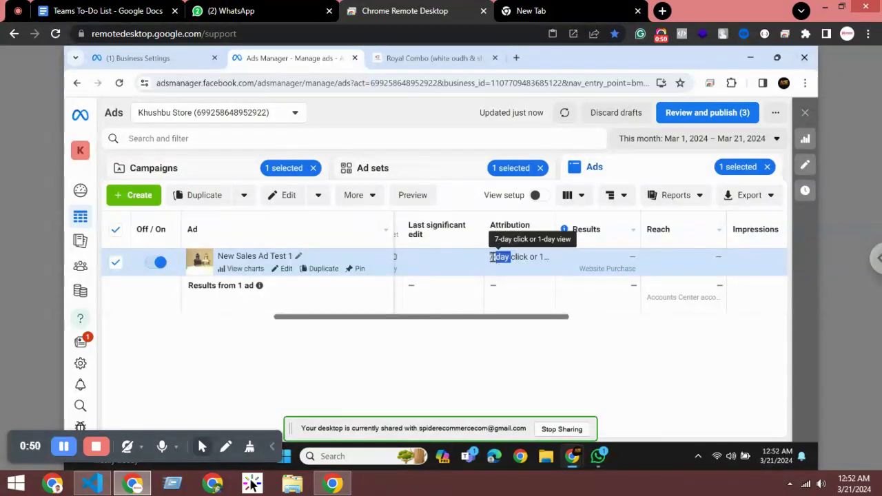
{"action": "left_click", "coordinate": [513, 288]}
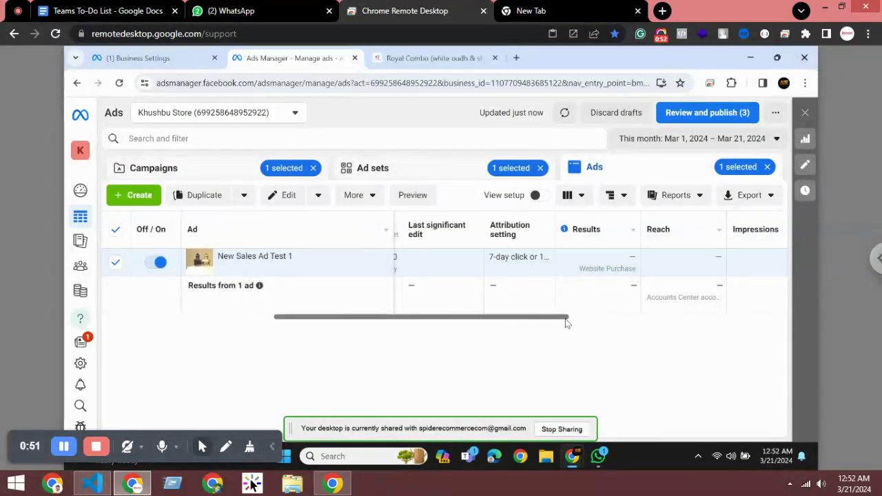
{"action": "mouse_move", "coordinate": [511, 322]}
{"action": "left_mouse_down"}
{"action": "mouse_move", "coordinate": [720, 308]}
{"action": "mouse_move", "coordinate": [542, 311]}
{"action": "left_mouse_up"}
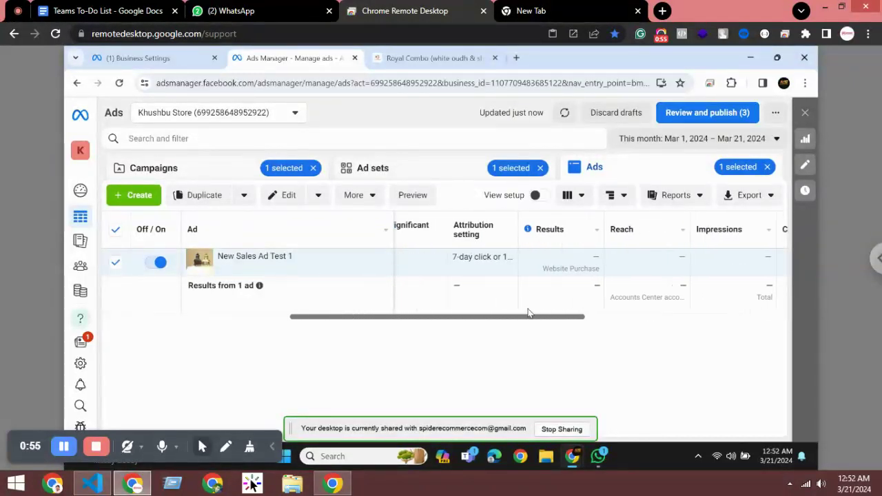
{"action": "left_click_drag", "start_coordinate": [542, 310], "coordinate": [361, 320]}
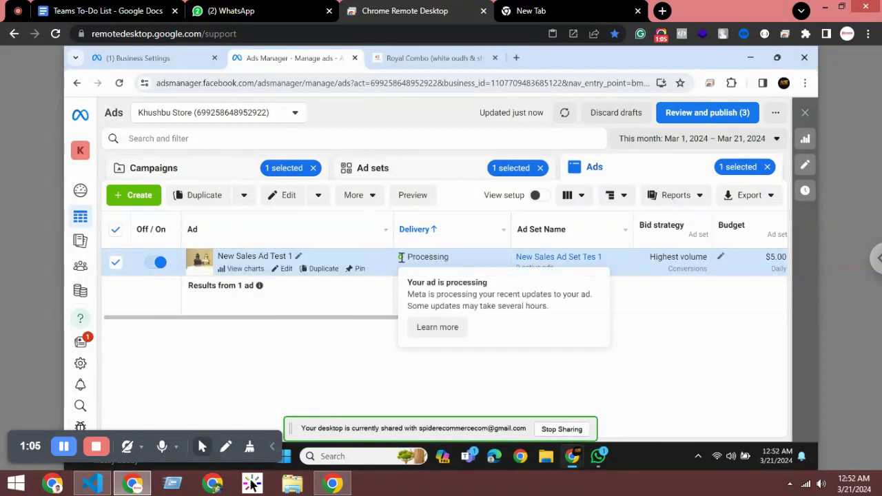
{"action": "left_click_drag", "start_coordinate": [405, 256], "coordinate": [449, 256]}
{"action": "left_click", "coordinate": [424, 257]}
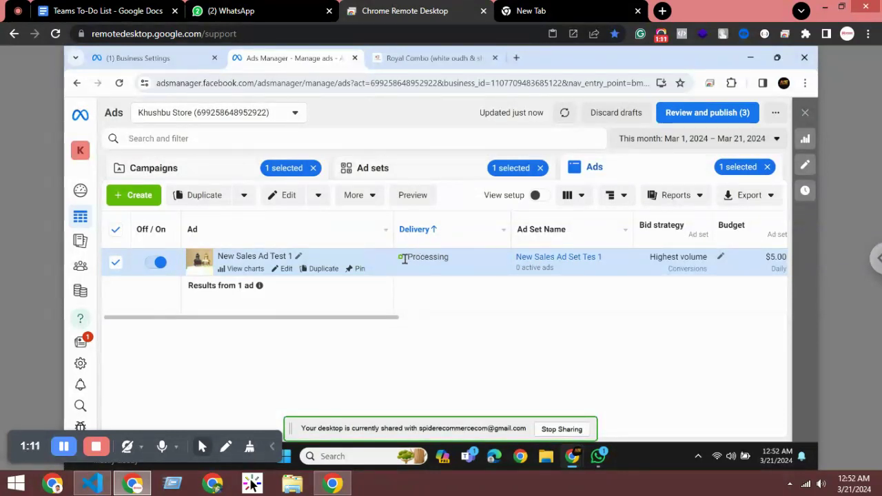
{"action": "left_click_drag", "start_coordinate": [407, 256], "coordinate": [451, 259]}
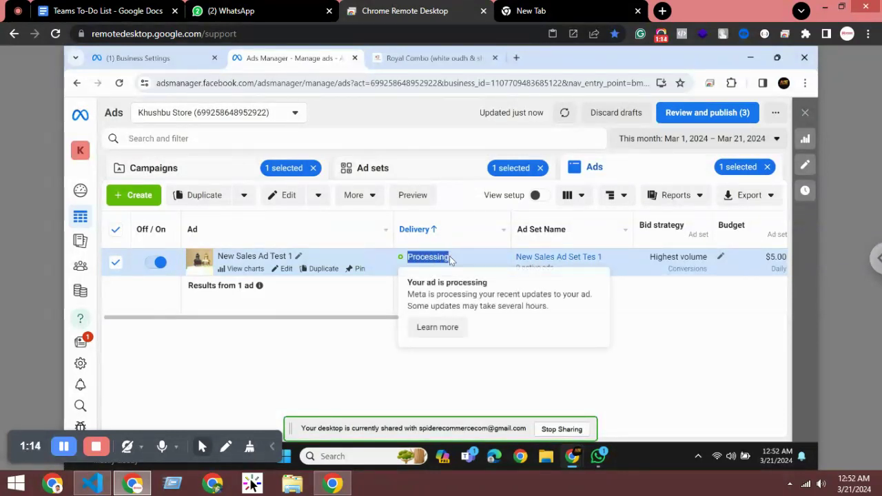
{"action": "left_click", "coordinate": [449, 259]}
{"action": "left_click_drag", "start_coordinate": [445, 257], "coordinate": [455, 258]}
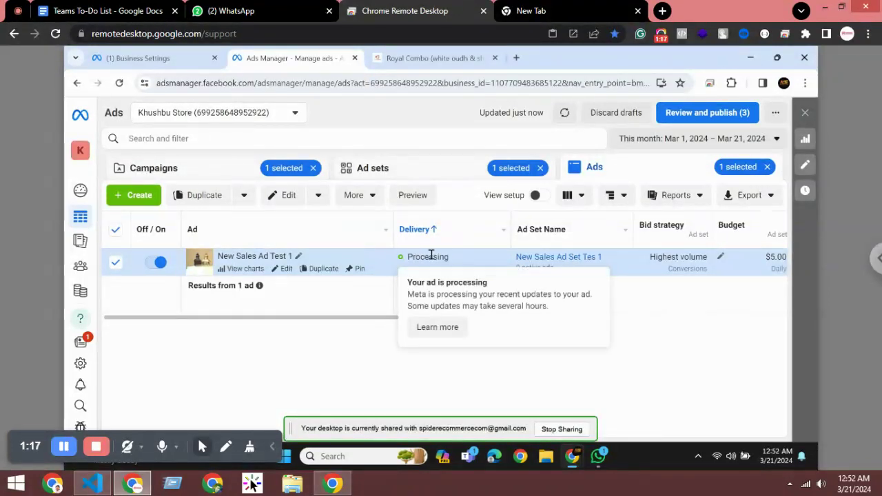
{"action": "double_click", "coordinate": [431, 255]}
{"action": "left_click", "coordinate": [431, 256]}
{"action": "double_click", "coordinate": [427, 258]}
{"action": "left_click", "coordinate": [427, 258]}
{"action": "double_click", "coordinate": [426, 258]}
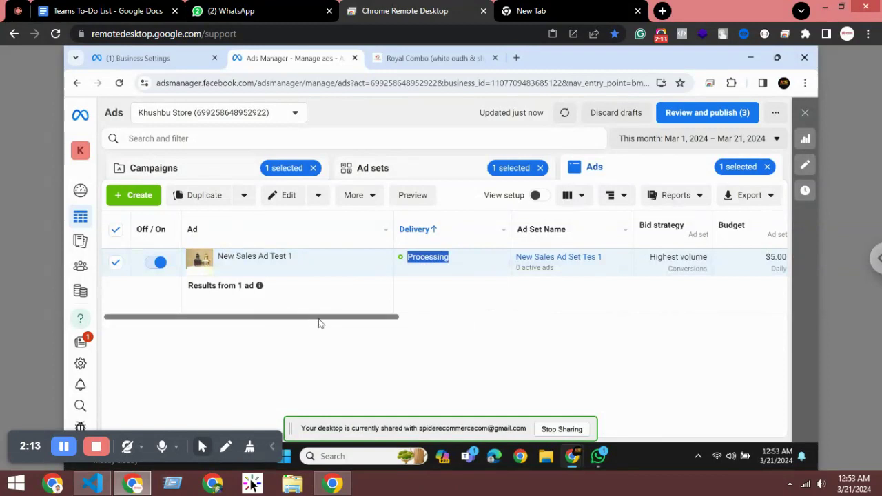
{"action": "mouse_move", "coordinate": [321, 319]}
{"action": "left_mouse_down"}
{"action": "mouse_move", "coordinate": [605, 322]}
{"action": "mouse_move", "coordinate": [186, 308]}
{"action": "left_mouse_up"}
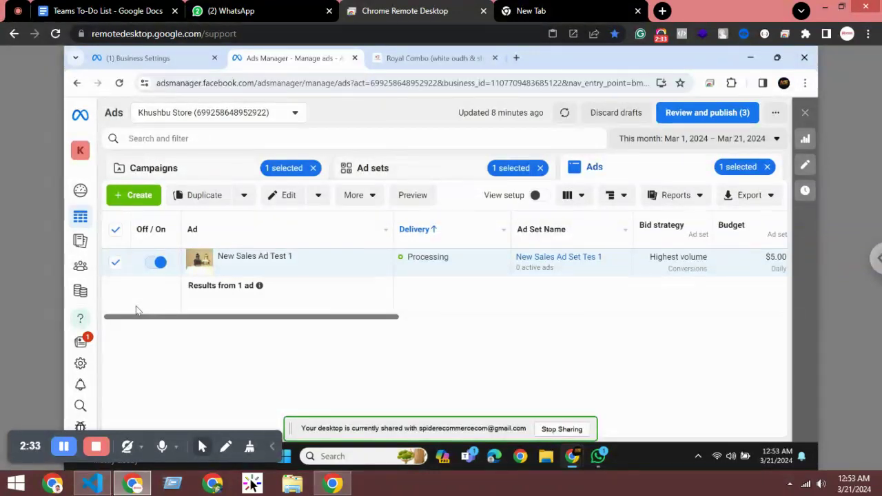
Open Chrome's page-options menu over the ads table while 'New Sales Ad Test 1' shows Processing
{"action": "right_click", "coordinate": [136, 307]}
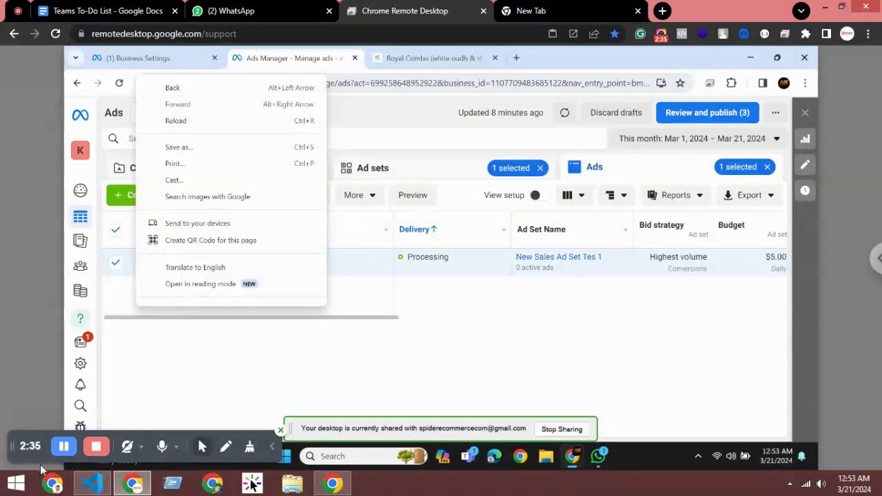